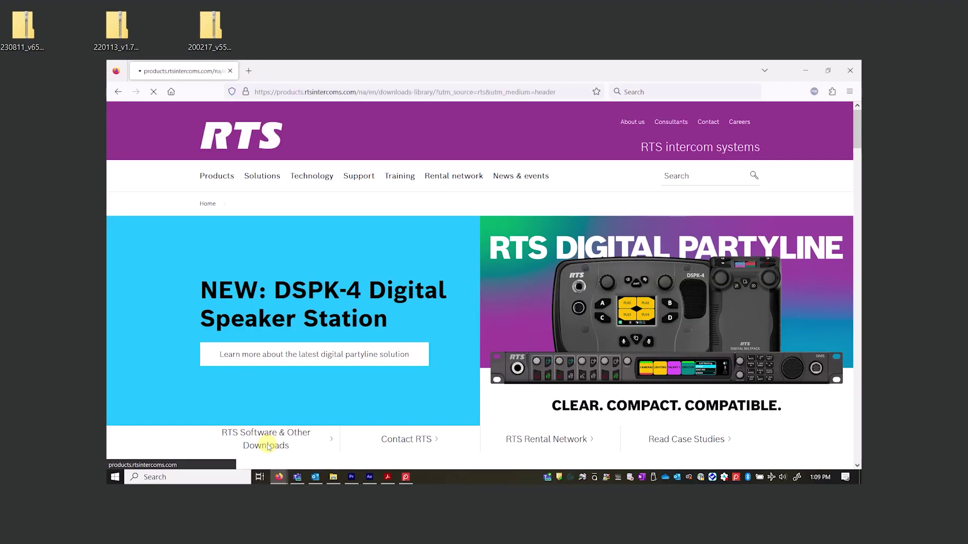
Scroll to Software, Firmware & Design Tools and expand the Software downloads list
scroll(316, 372, "down", 8)
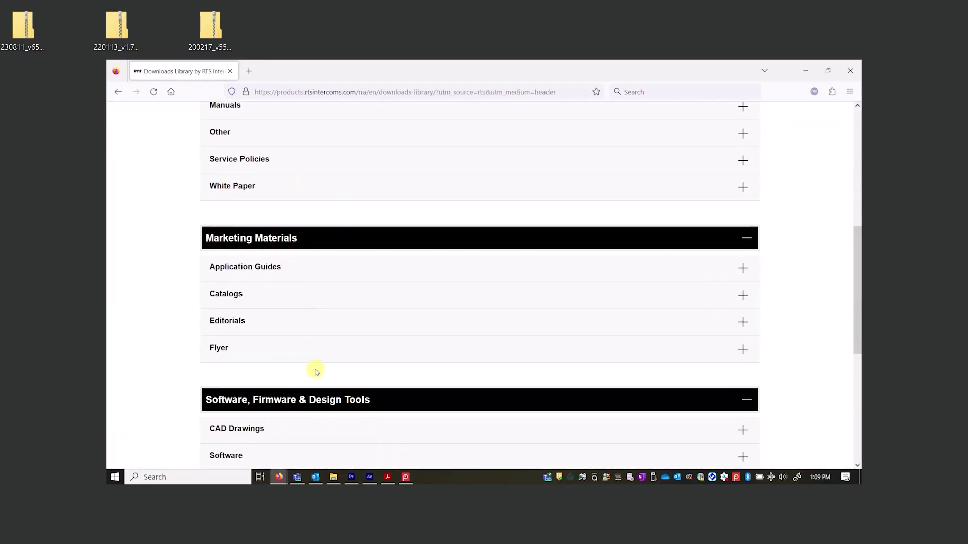
left_click(318, 356)
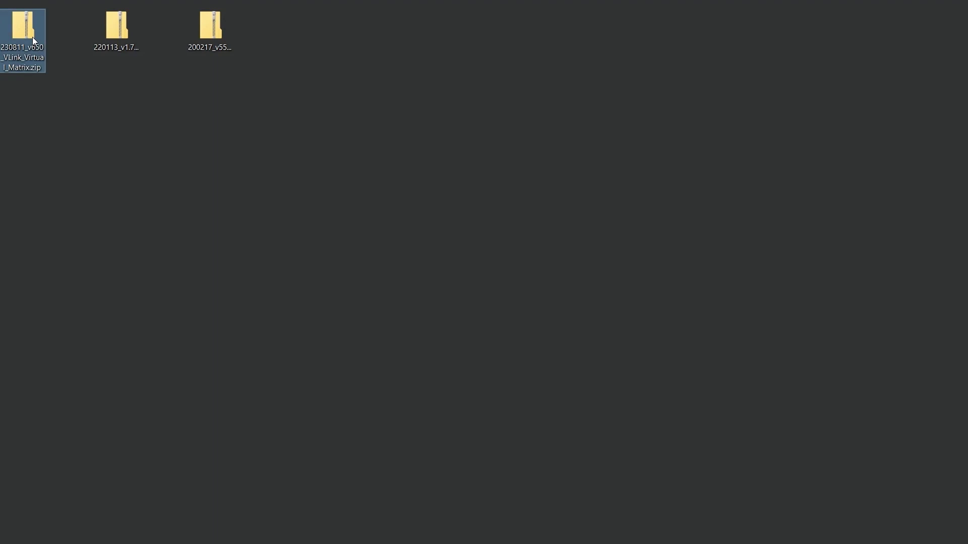
Extract 230811_v650_VLink_Virtual_Matrix.zip into a matching desktop folder
right_click(32, 36)
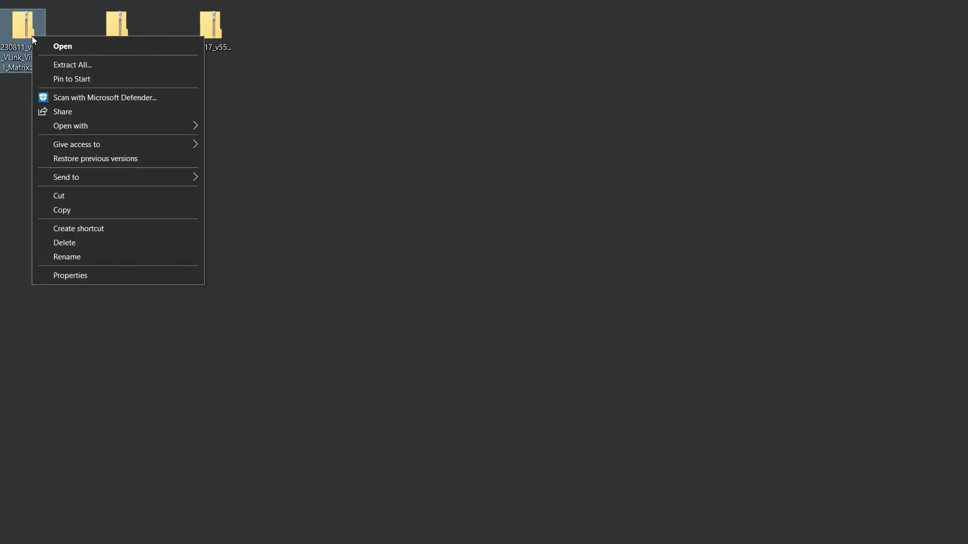
left_click(70, 64)
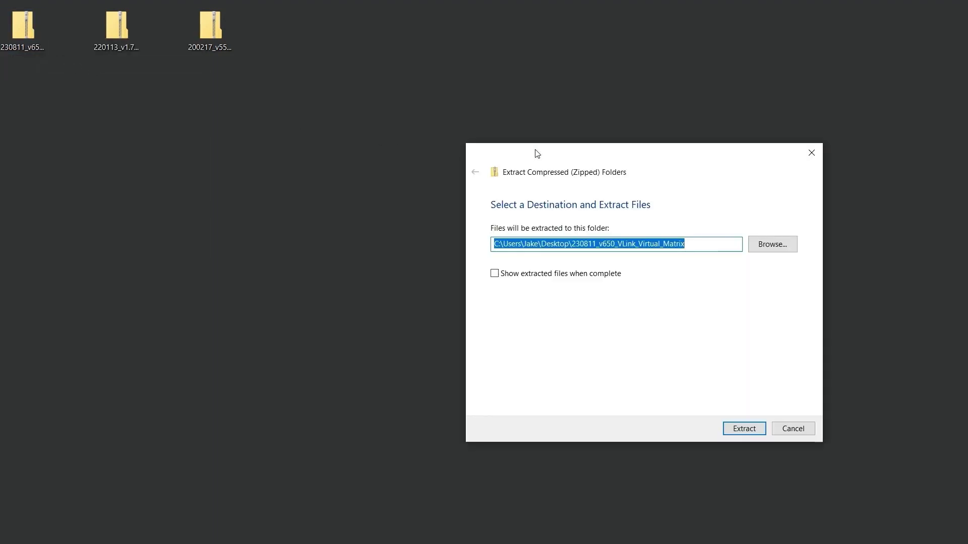
left_click_drag(536, 150, 358, 126)
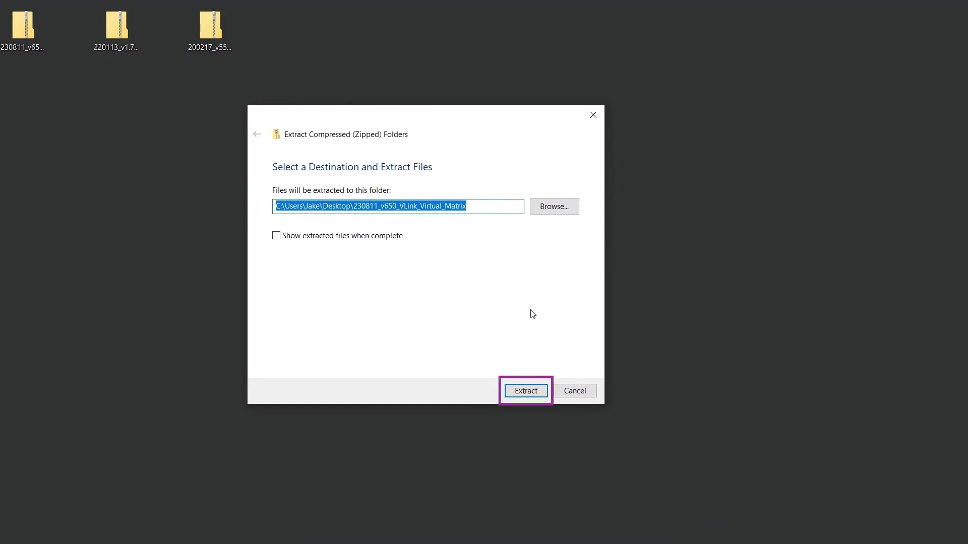
left_click(535, 389)
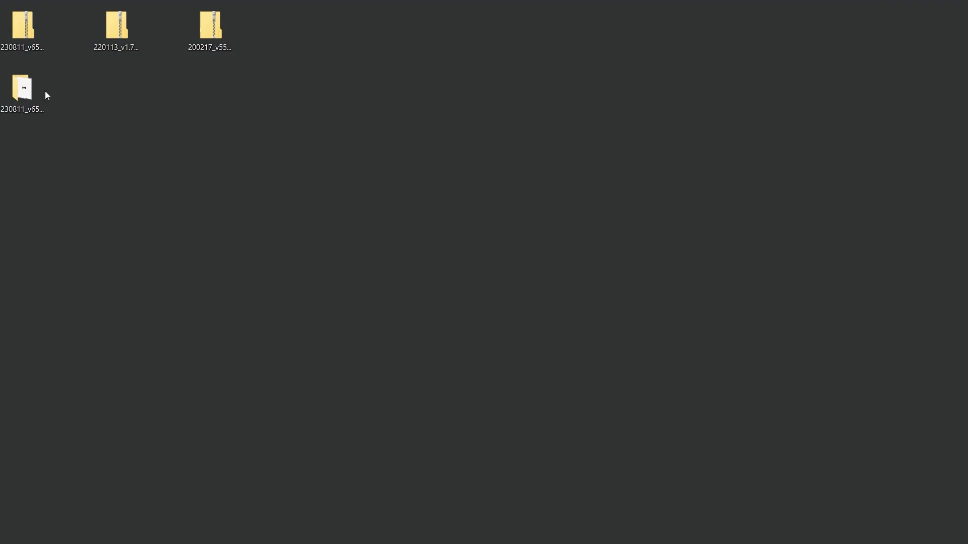
Launch VLink_Virtual_Matrix_Setup.exe from the extracted folder, running it anyway past SmartScreen
double_click(32, 89)
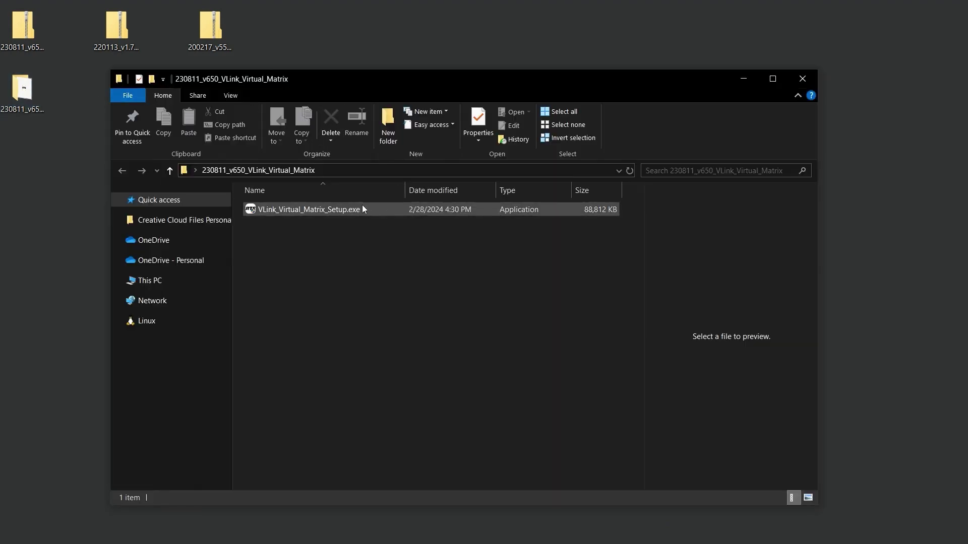
double_click(375, 210)
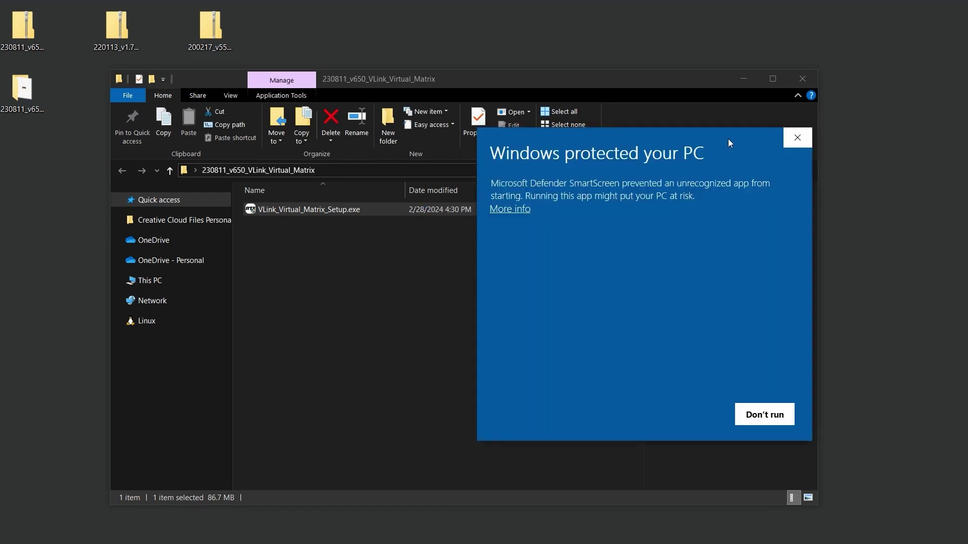
left_click_drag(728, 143, 582, 152)
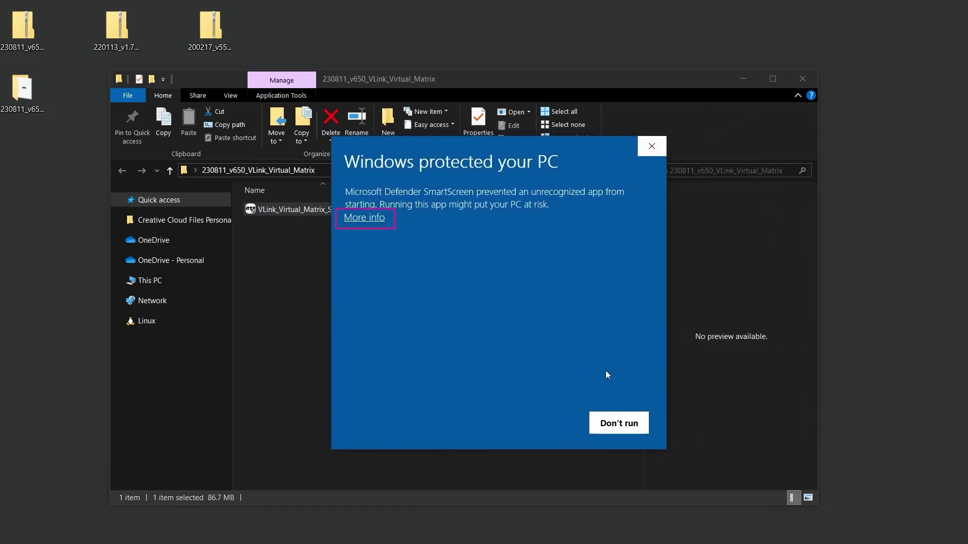
left_click(377, 220)
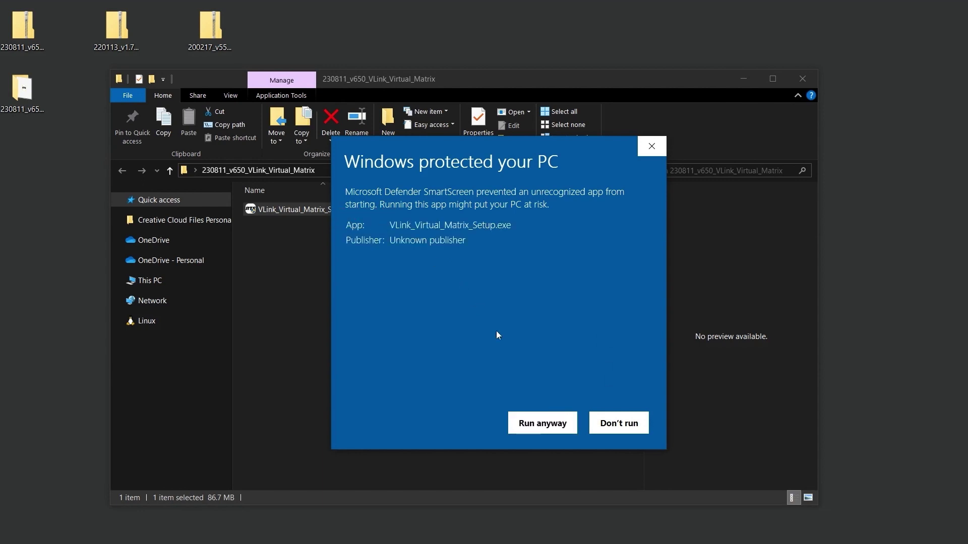
left_click(545, 424)
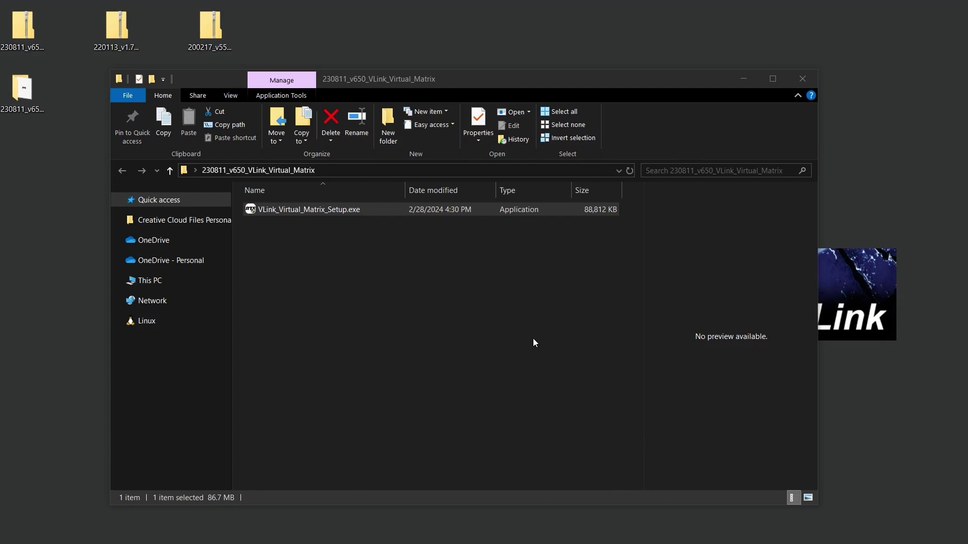
Accept the licence and install with the default folder and VLink Trunking, as a service
left_click(801, 79)
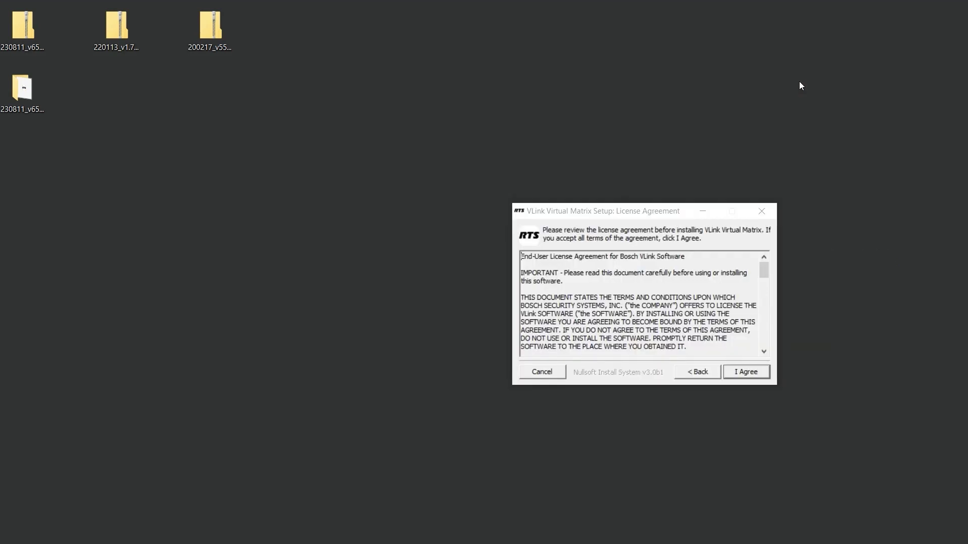
left_click_drag(664, 214, 494, 173)
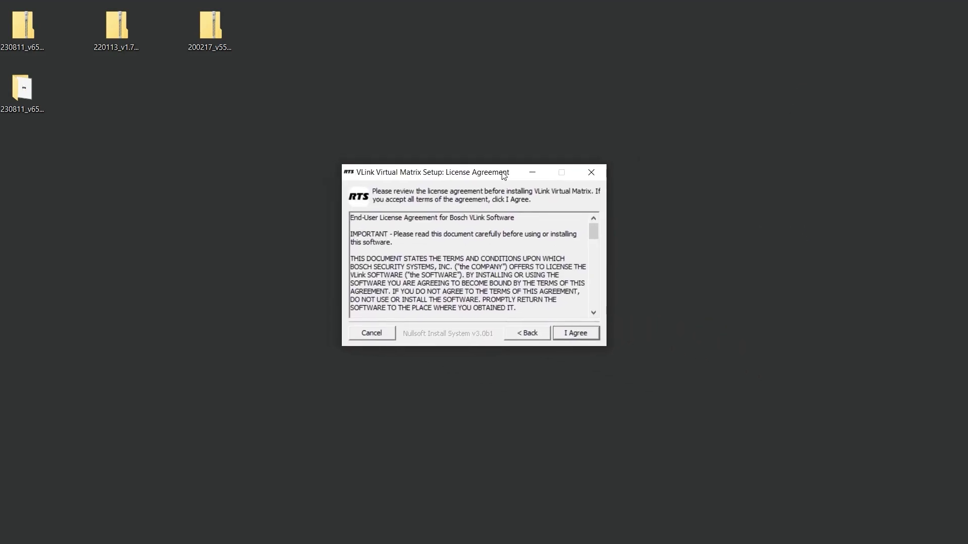
left_click(576, 333)
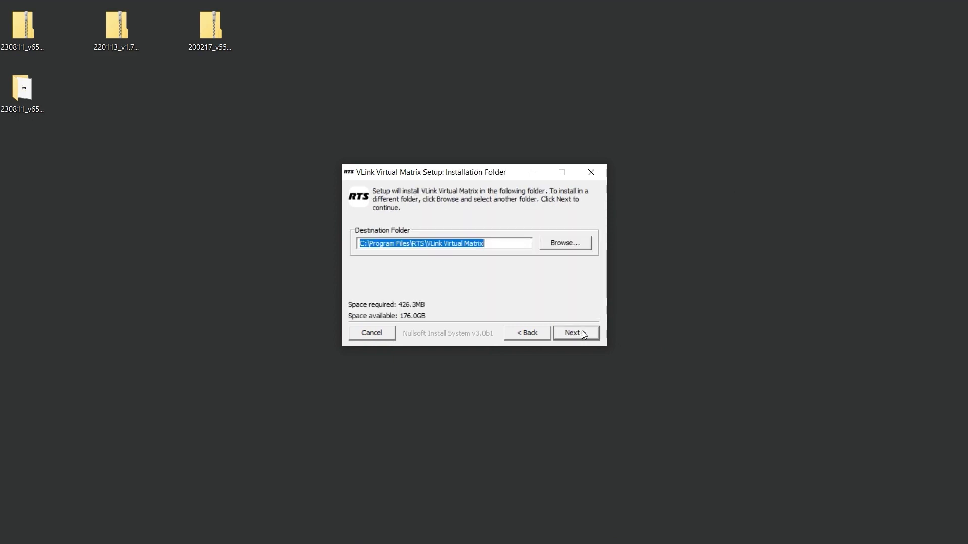
left_click(583, 334)
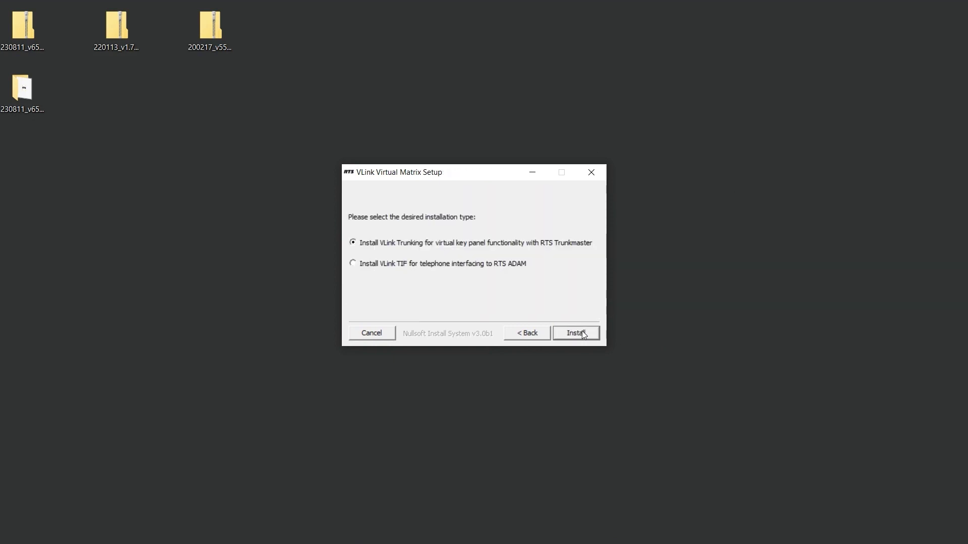
left_click(582, 334)
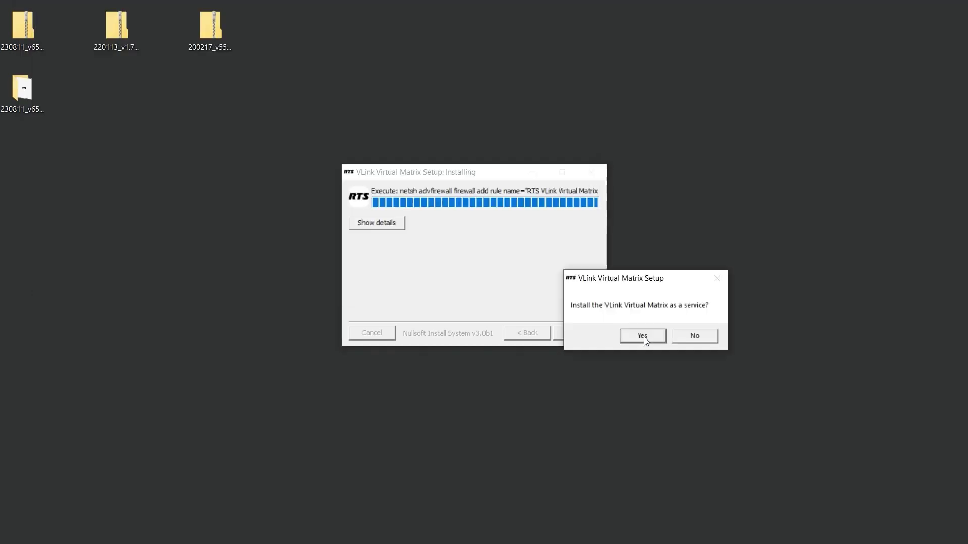
left_click_drag(654, 283, 501, 242)
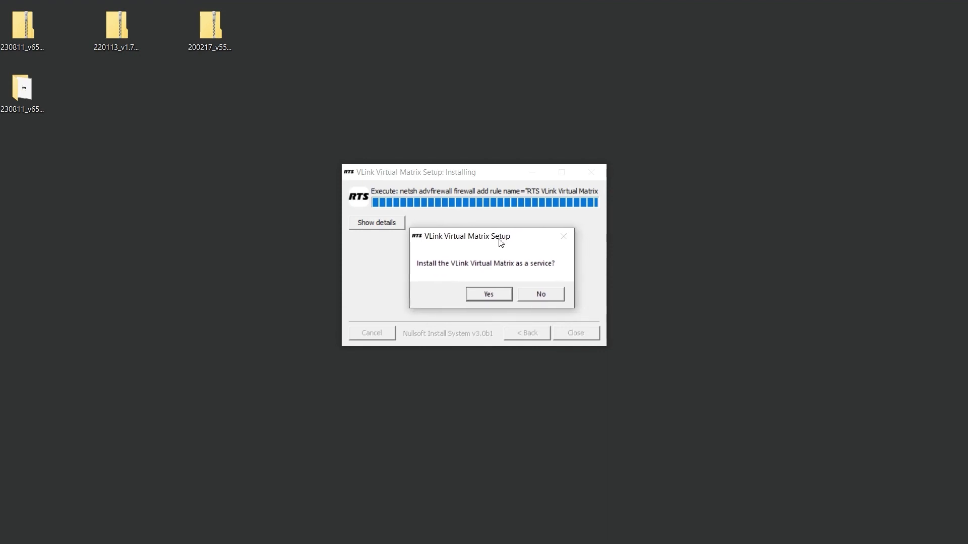
left_click(488, 295)
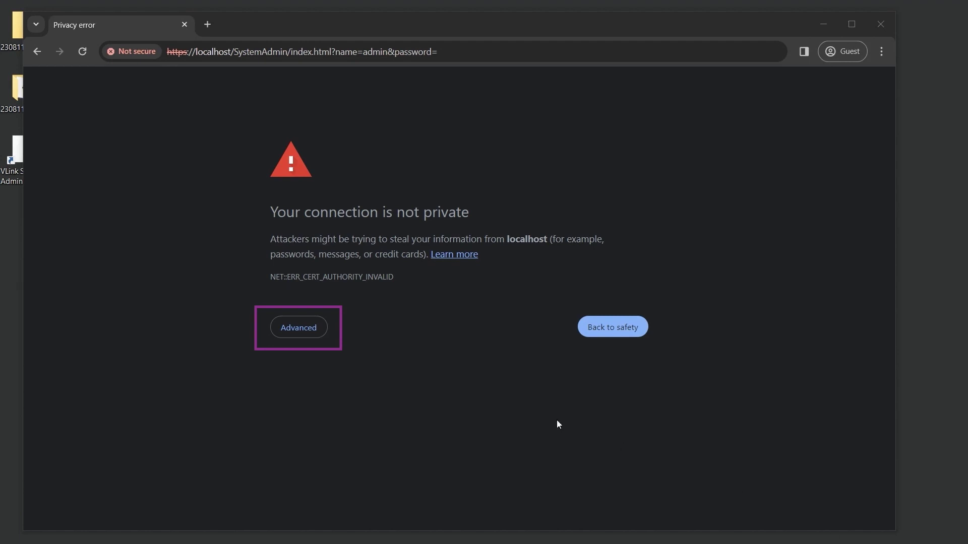
Show the advanced details on Chrome's localhost privacy warning
left_click(311, 328)
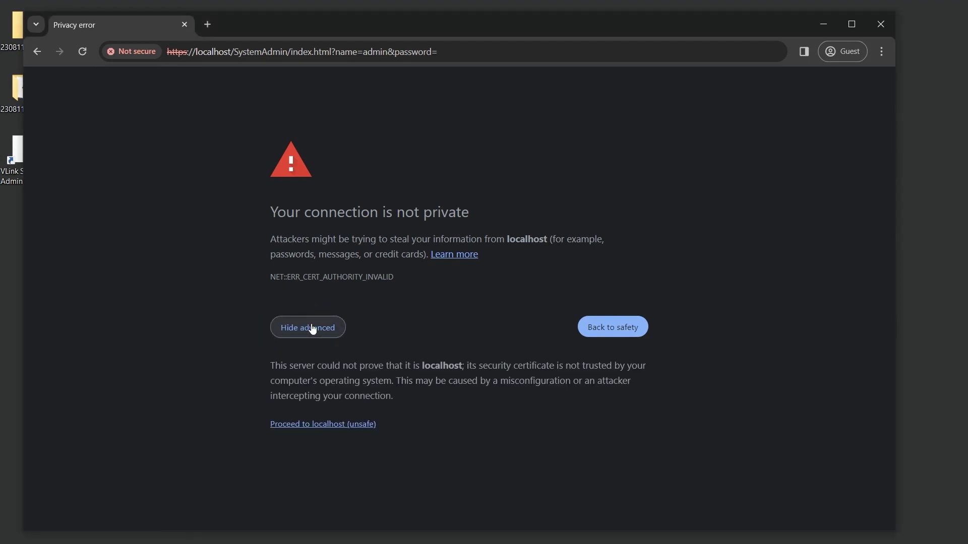
Proceed to localhost and submit a new administrator password in System Administration
left_click(346, 425)
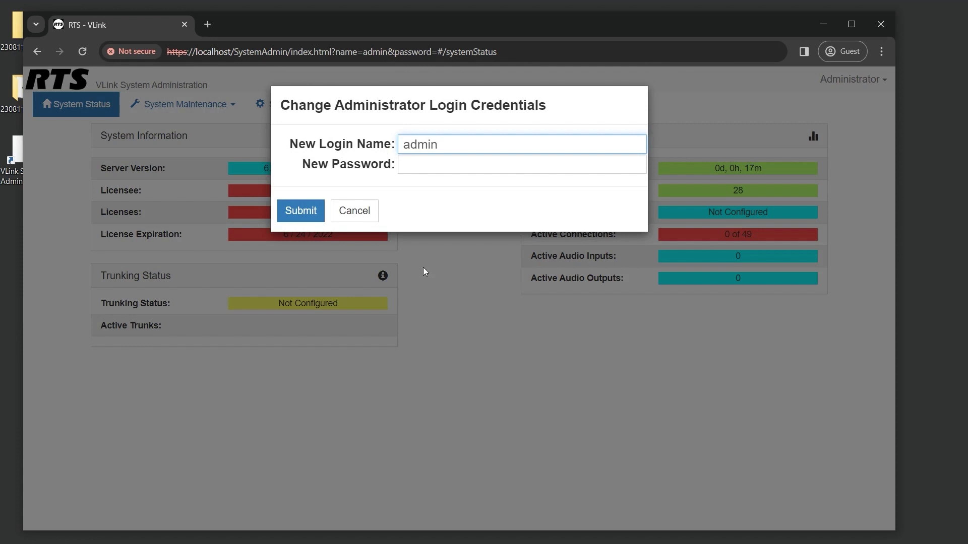
left_click(451, 168)
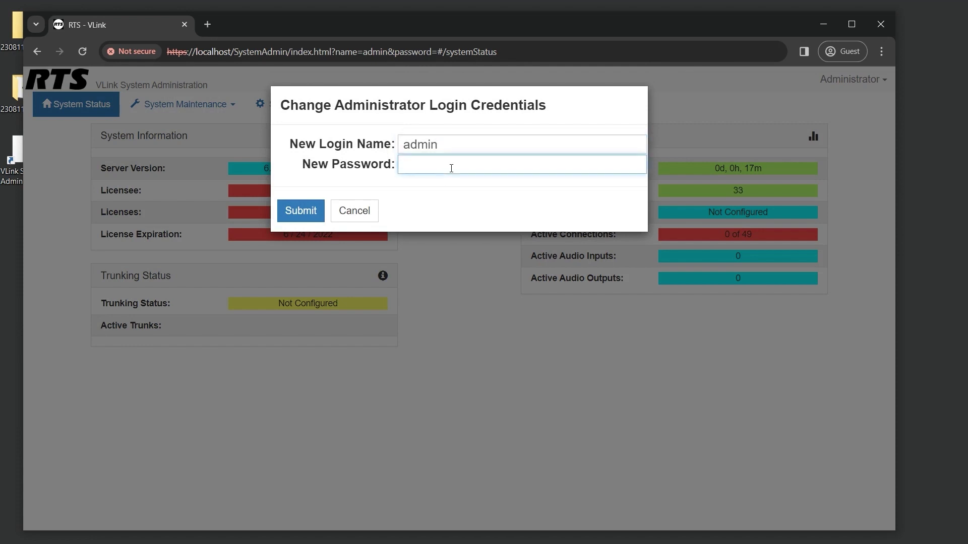
type("example")
left_click(310, 216)
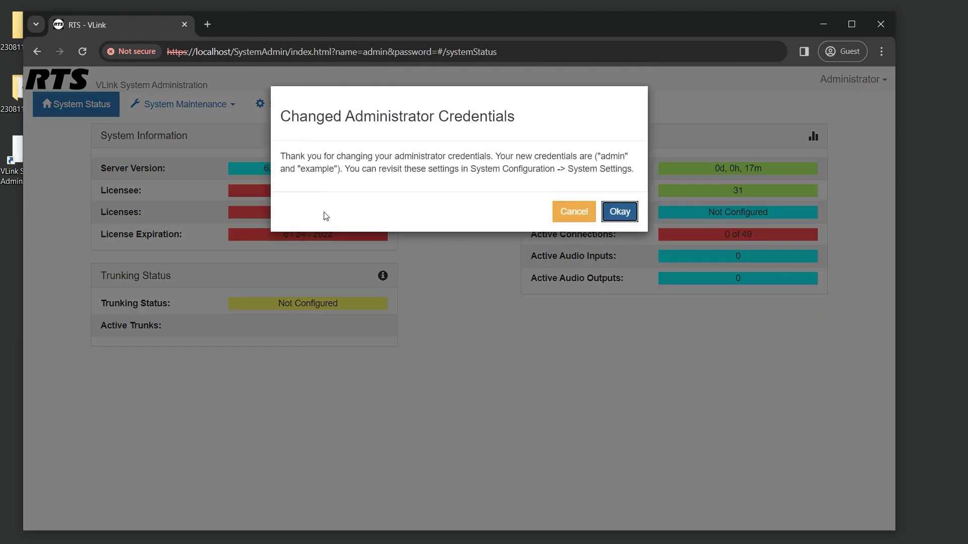
left_click(620, 212)
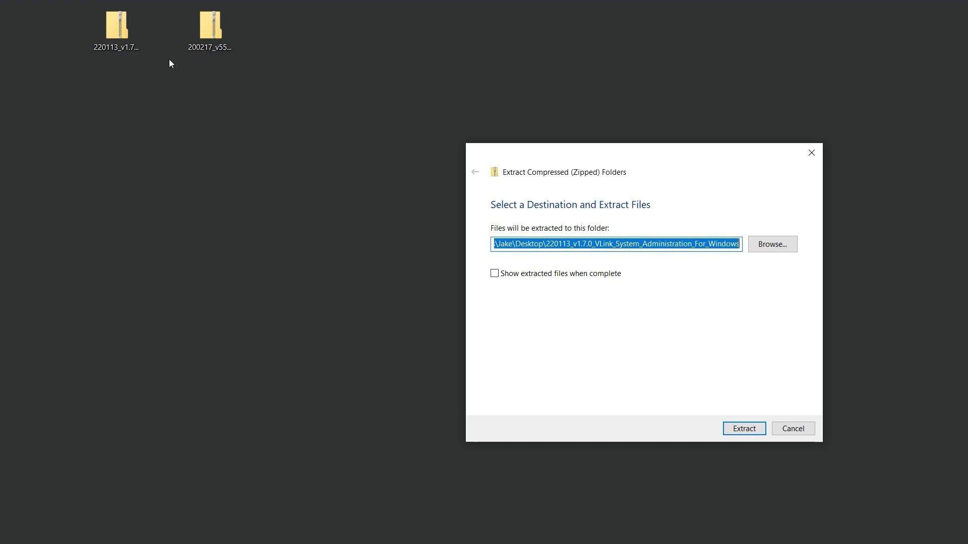
Extract the 220113_v1.7.0 System Administration zip to the desktop and open its folder
left_click_drag(535, 151, 328, 106)
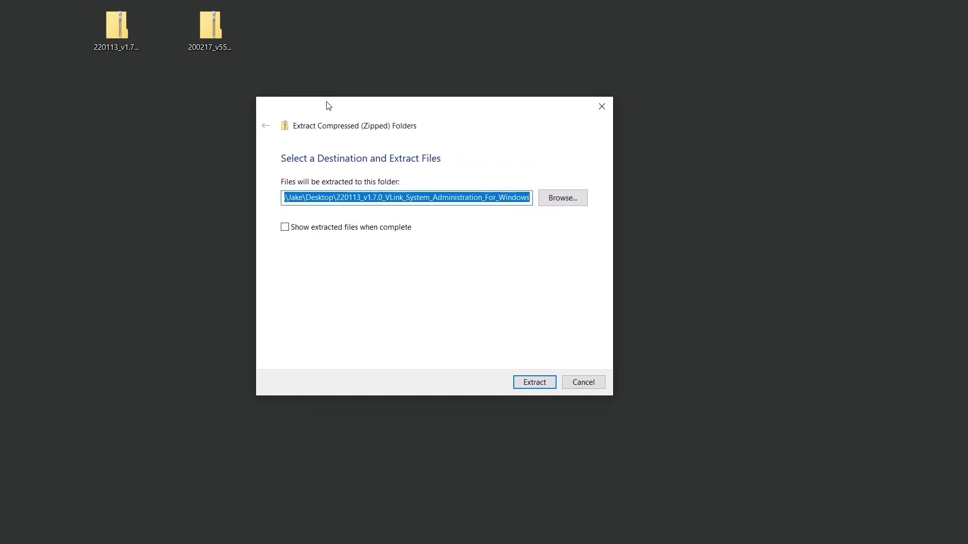
left_click(534, 383)
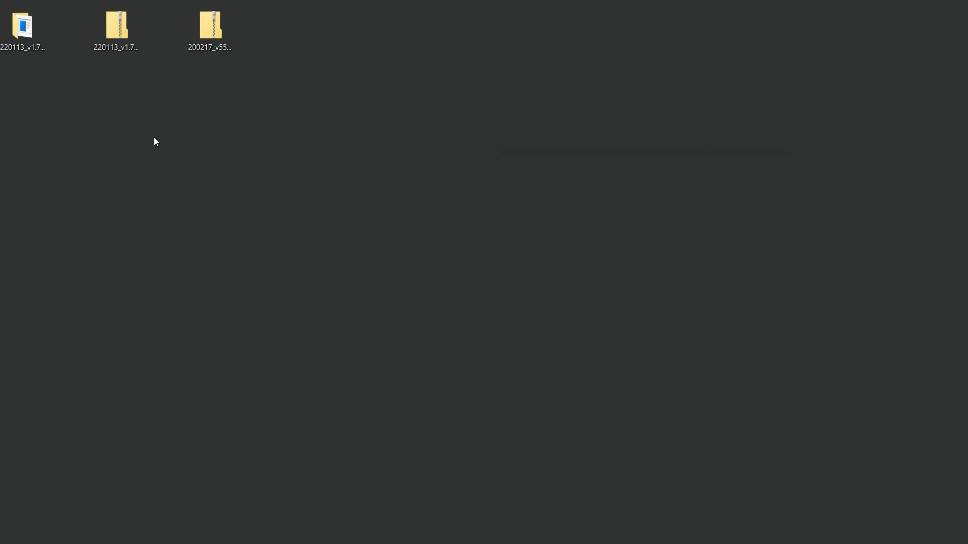
double_click(44, 41)
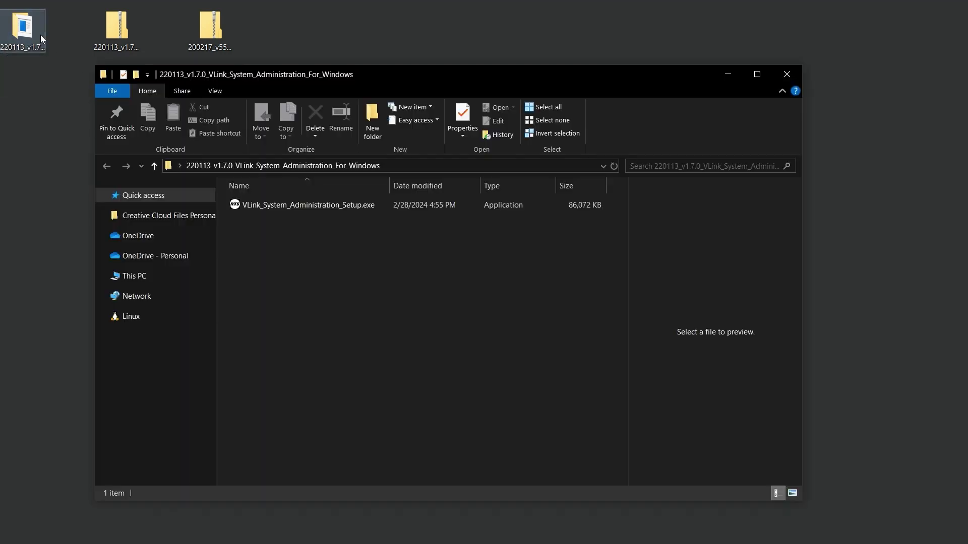
Run VLink_System_Administration_Setup.exe past SmartScreen and close the folder window
double_click(355, 205)
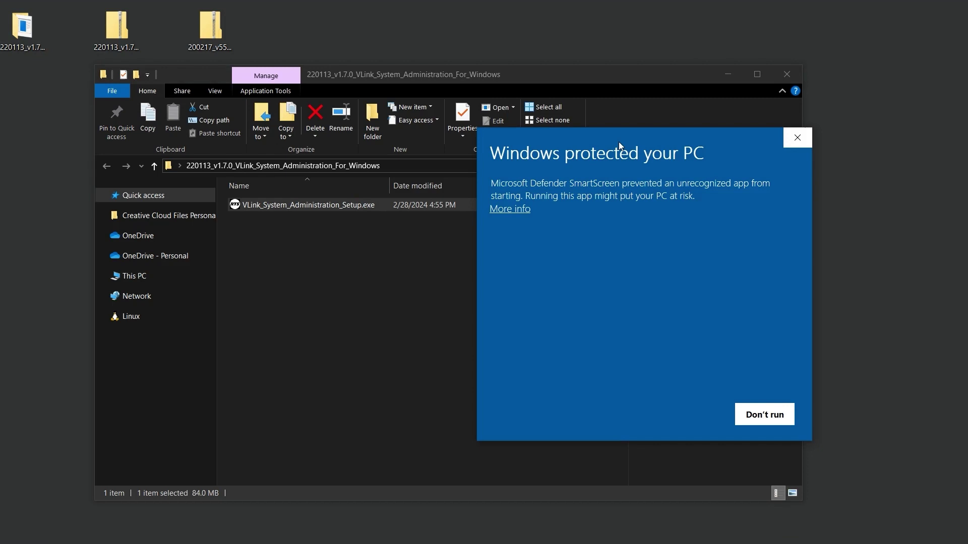
left_click_drag(618, 141, 425, 123)
left_click(331, 191)
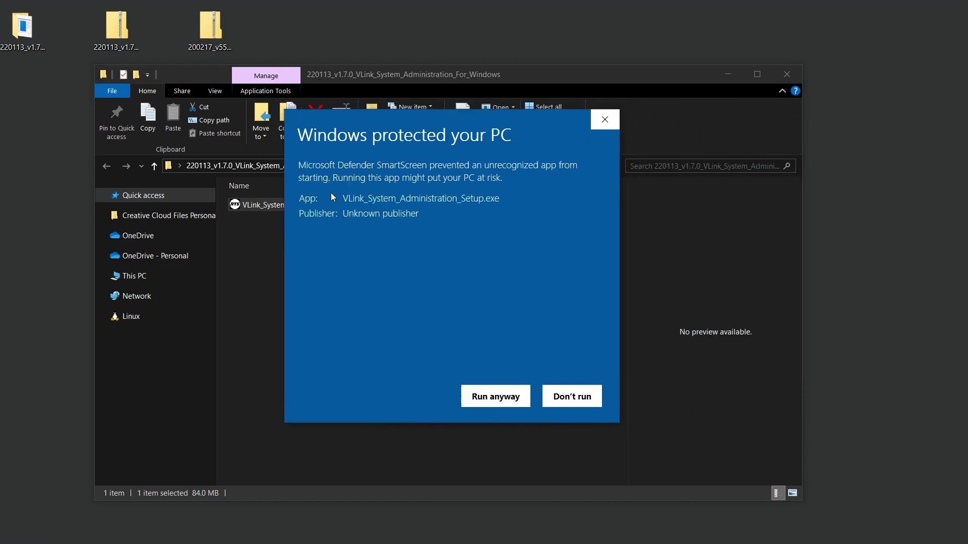
left_click(504, 394)
left_click(780, 79)
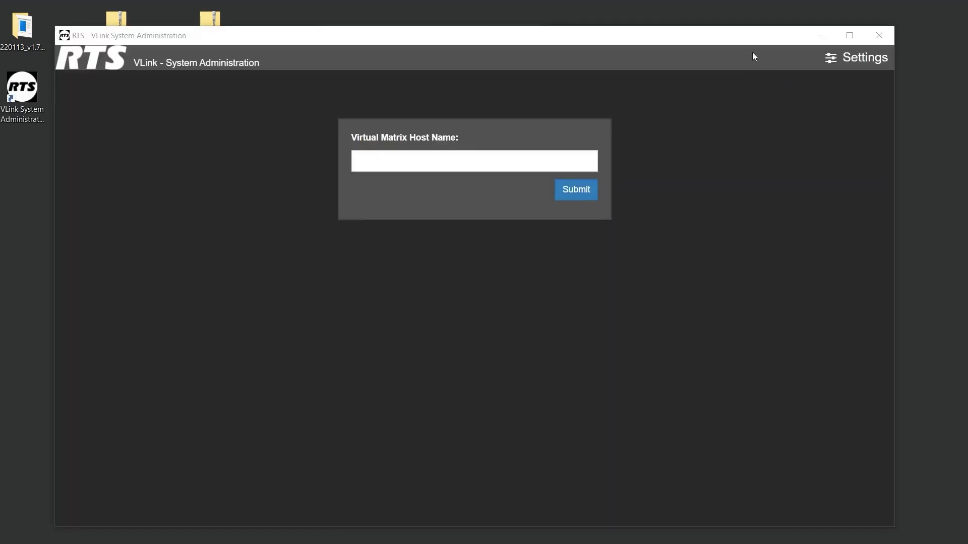
Set the Virtual Matrix Host Name to localhost and submit it
left_click_drag(751, 41, 733, 32)
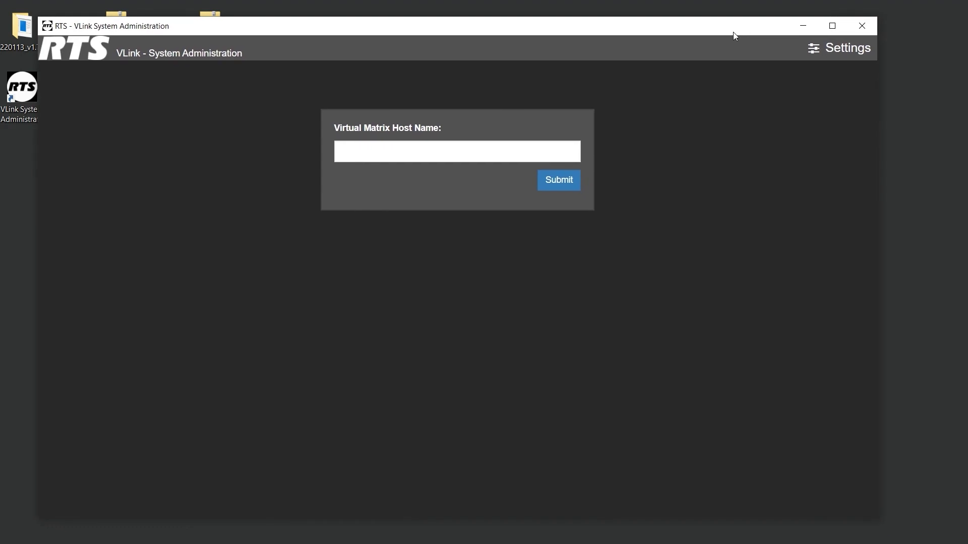
left_click(566, 147)
type("localh")
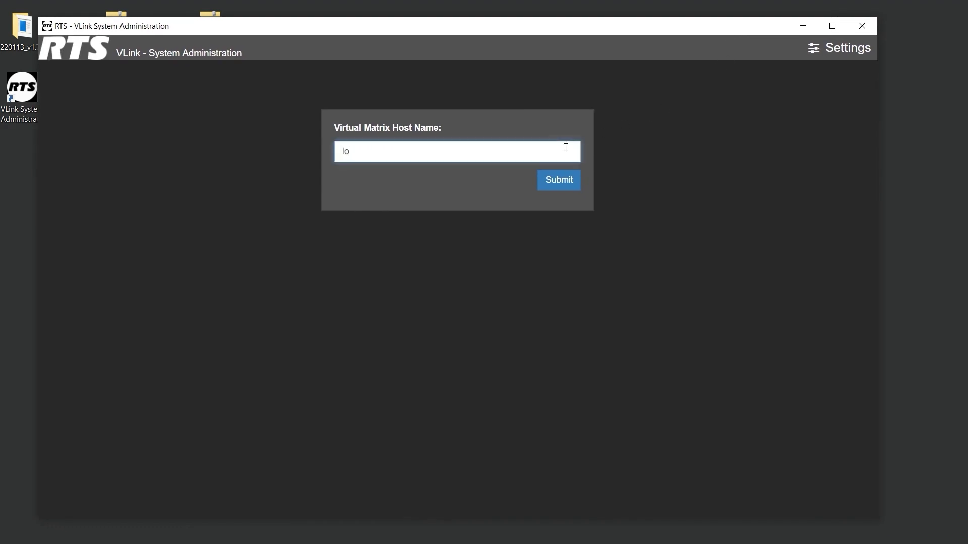
type("ost")
left_click(559, 181)
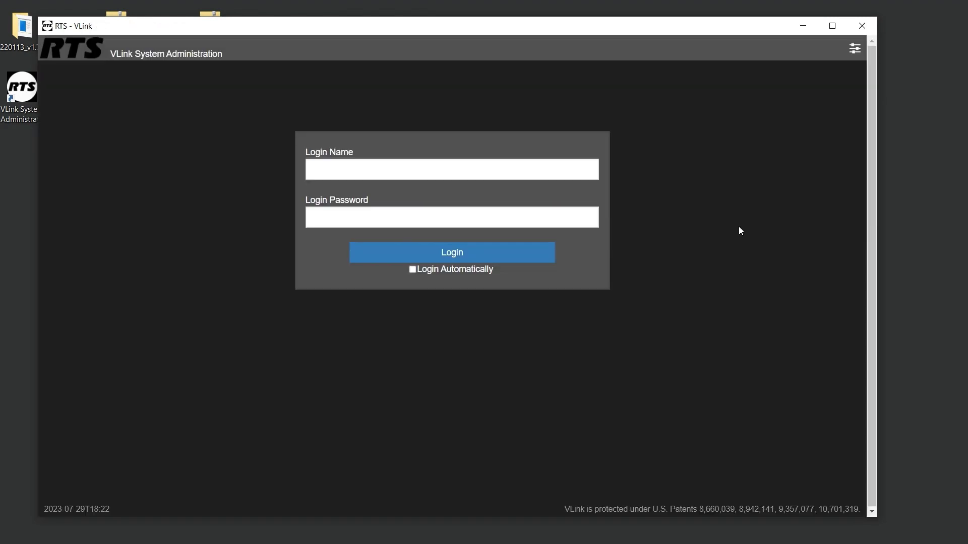
Log in as admin with the administrator password
left_click(573, 170)
type("admin")
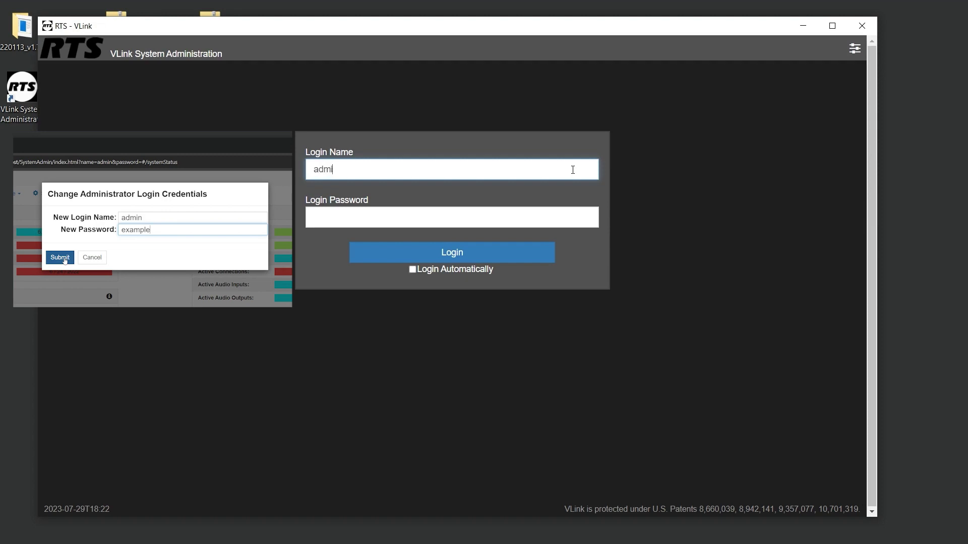
key("Tab")
type("e******")
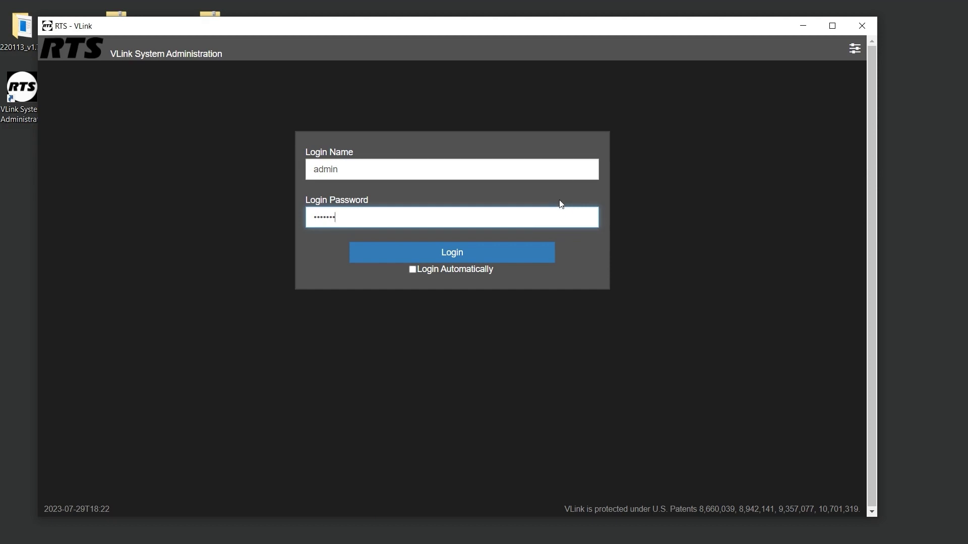
left_click(519, 252)
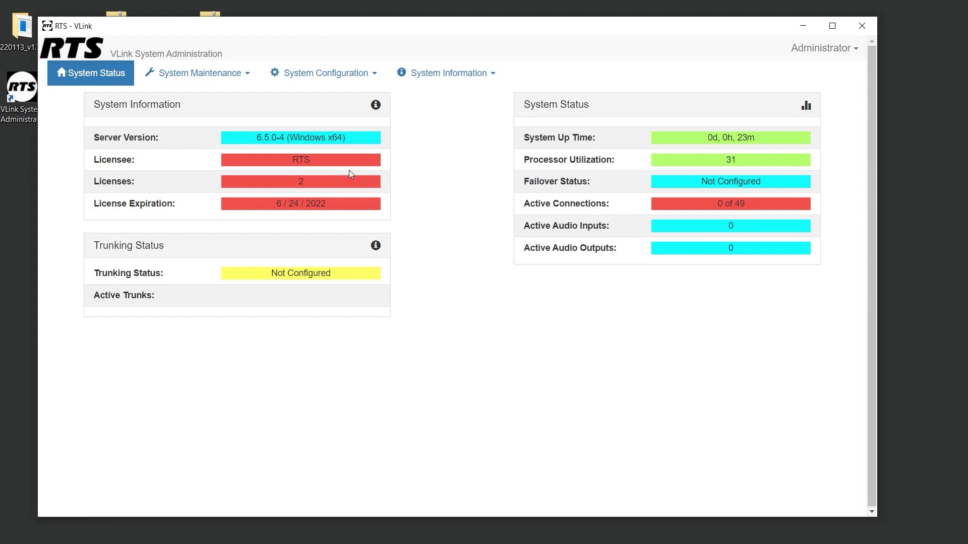
Open System Maintenance > License and copy the System Identification Code
left_click(229, 84)
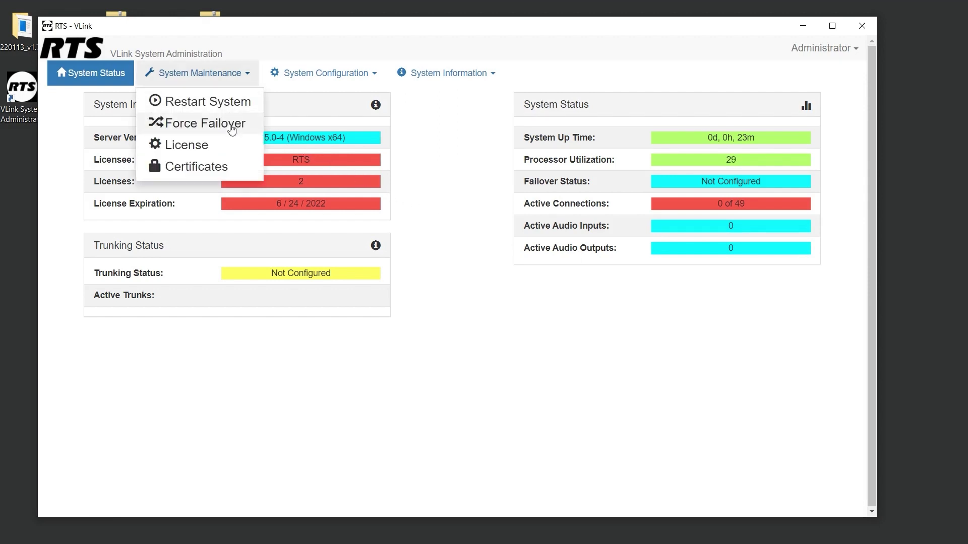
left_click(232, 147)
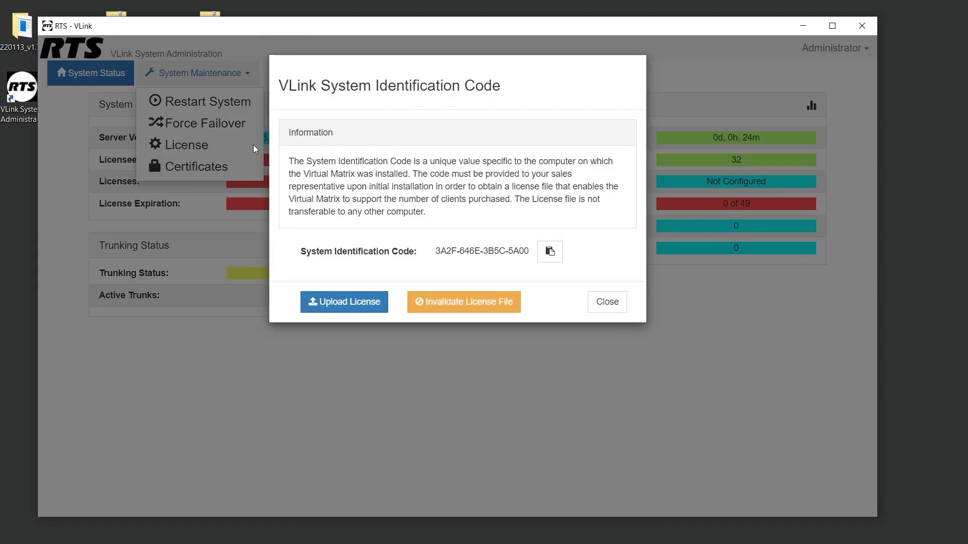
left_click(550, 256)
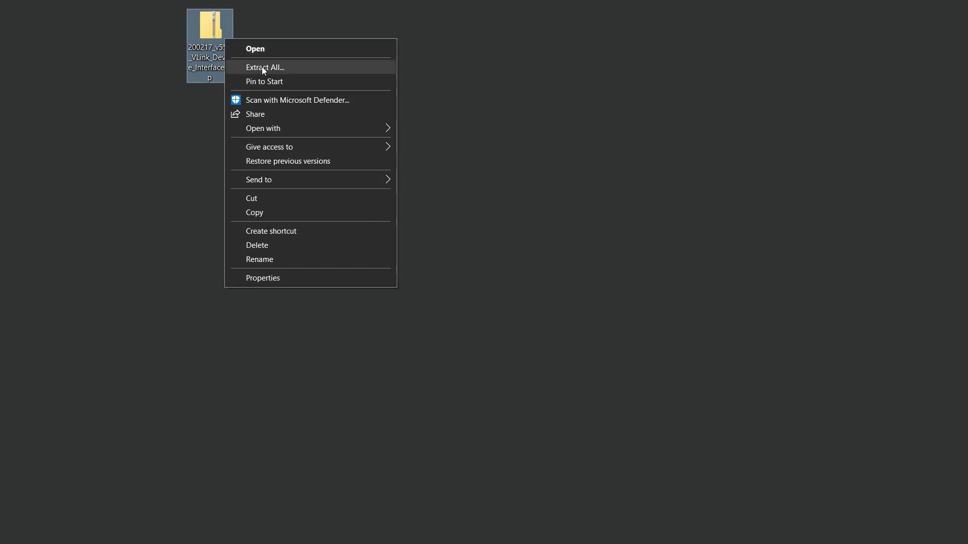
Extract the 200217_v550 Device Interface zip and run its setup past SmartScreen
left_click(263, 67)
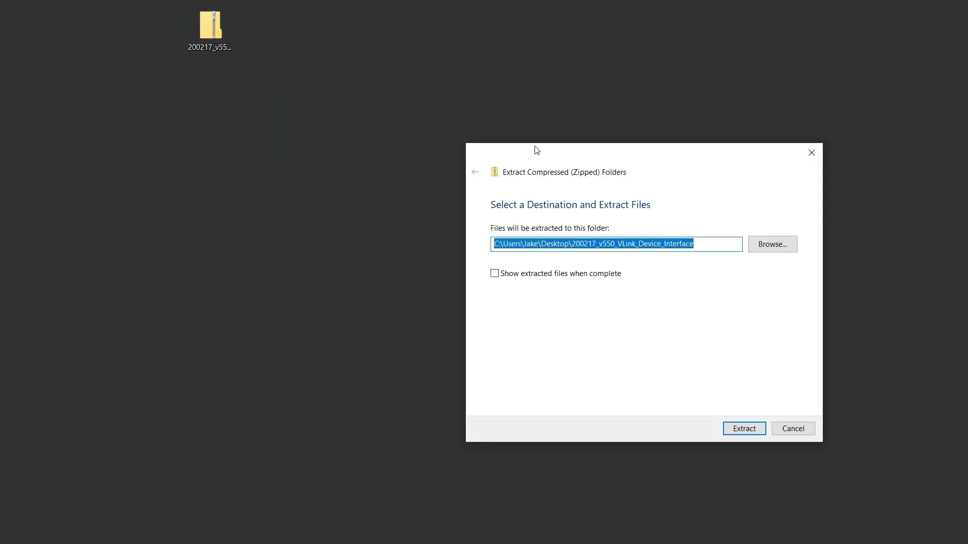
left_click_drag(539, 149, 324, 110)
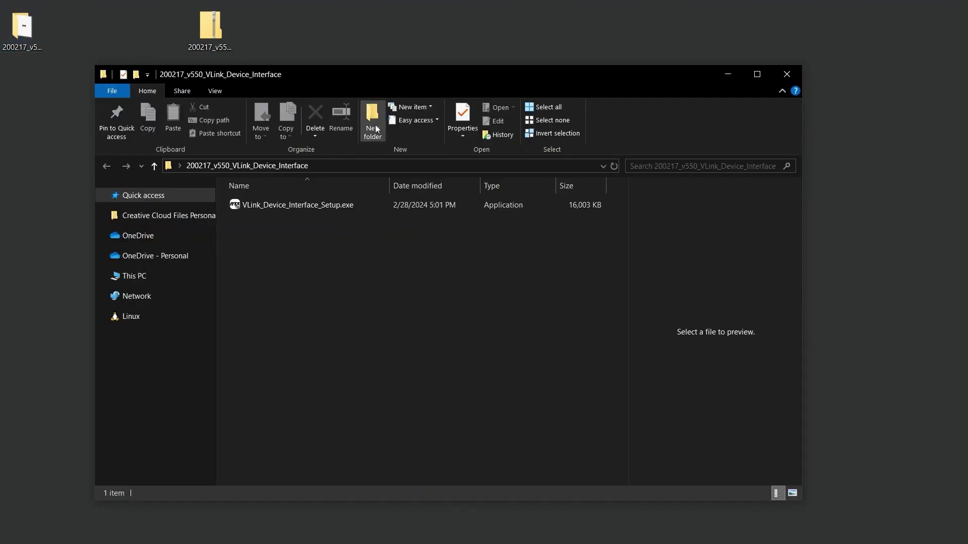
double_click(414, 204)
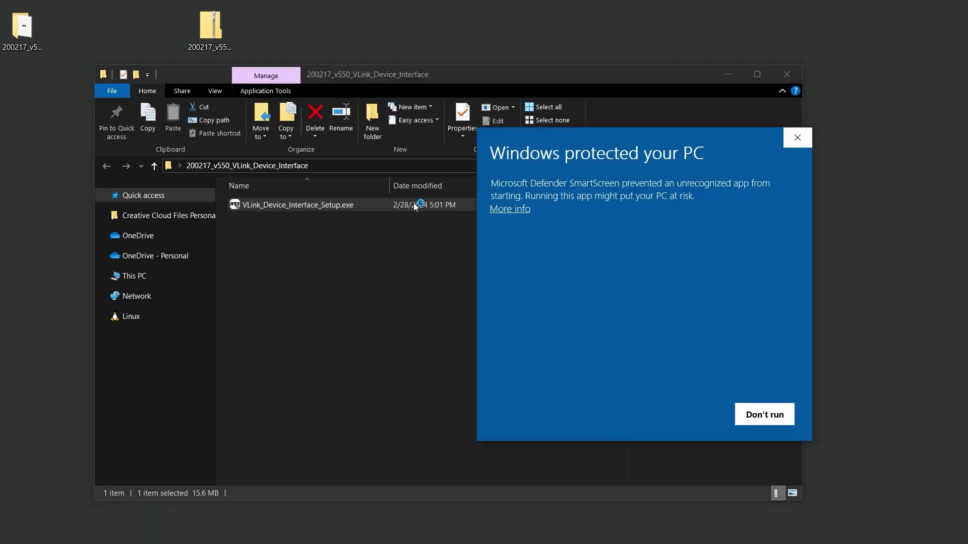
mouse_move(646, 142)
left_mouse_down()
mouse_move(616, 129)
mouse_move(464, 125)
left_mouse_up()
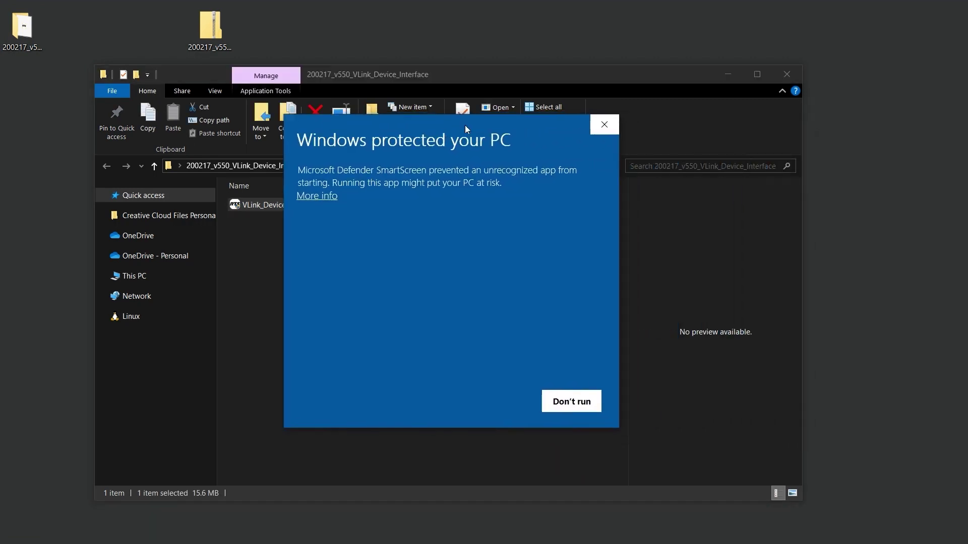
left_click(331, 195)
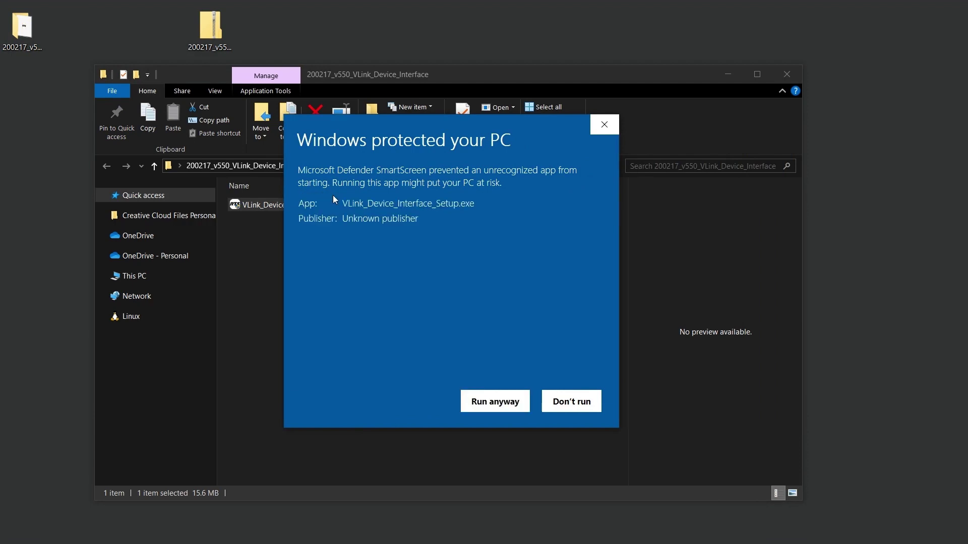
left_click(499, 401)
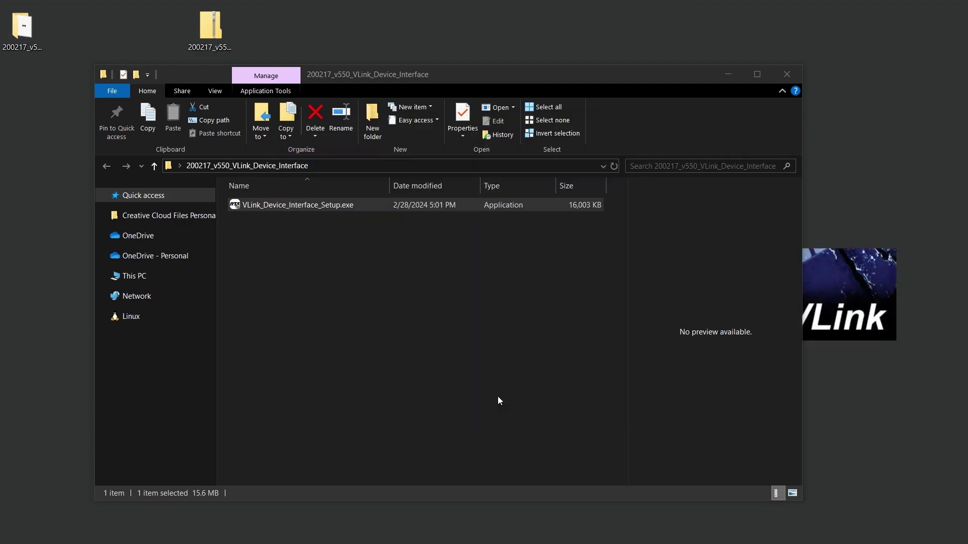
Accept the VLink Device Interface licence and install it into the default Program Files folder
left_click(783, 73)
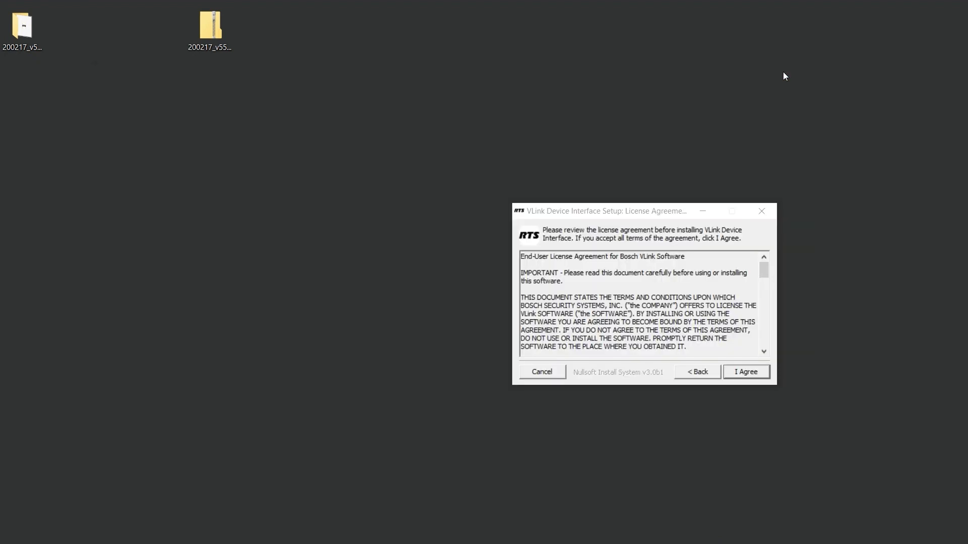
left_click_drag(663, 211, 470, 180)
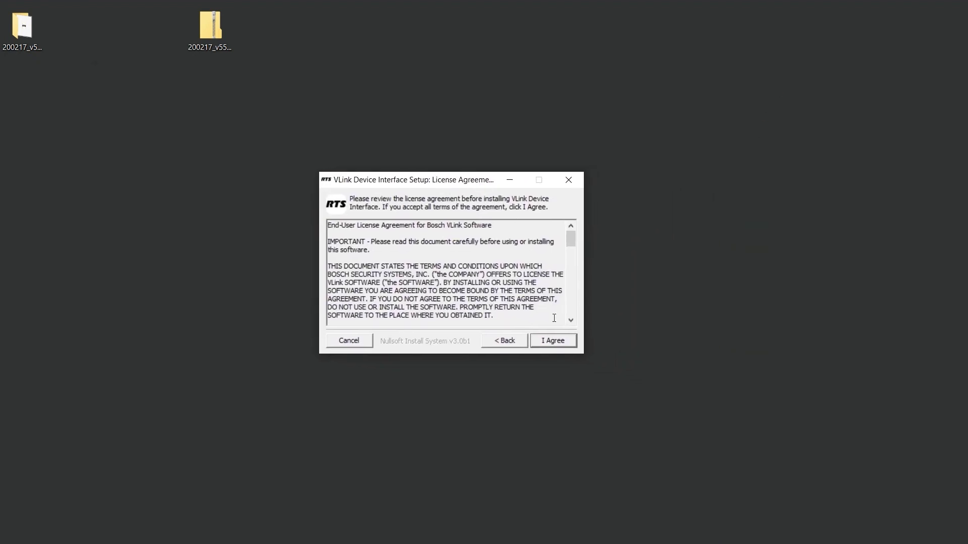
left_click(561, 341)
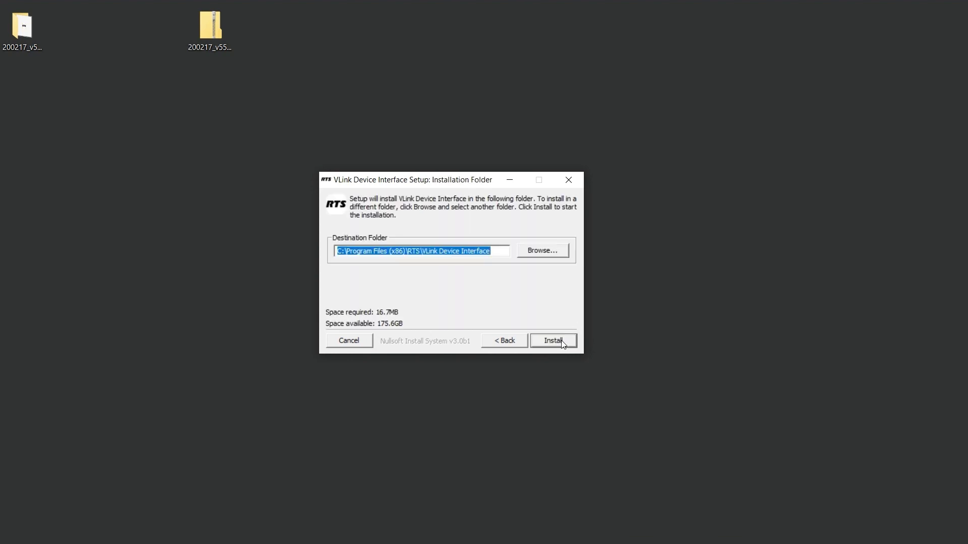
left_click(561, 340)
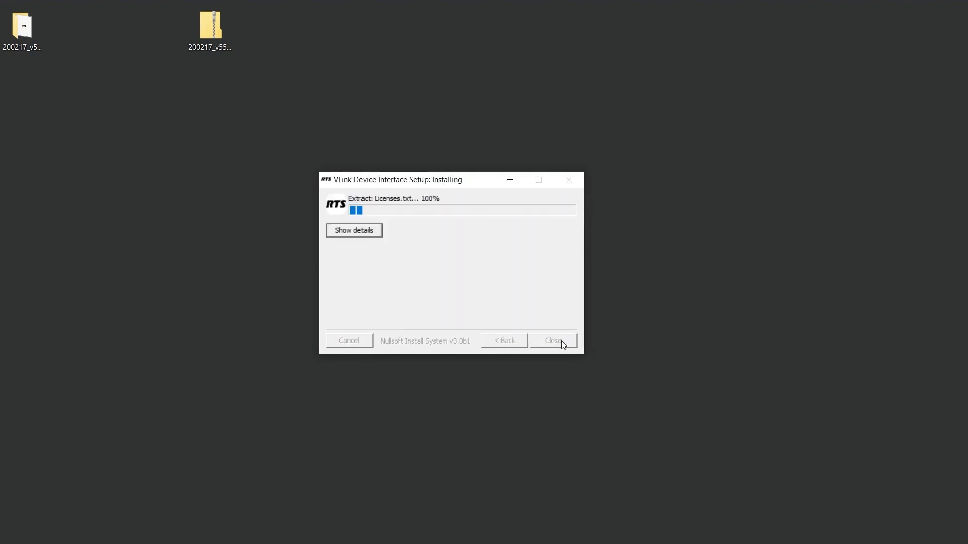
left_click_drag(623, 285, 458, 242)
Launch VLink Device Interface and apply the Virtual Matrix address 192.168.1.128, port 1000
left_click(480, 293)
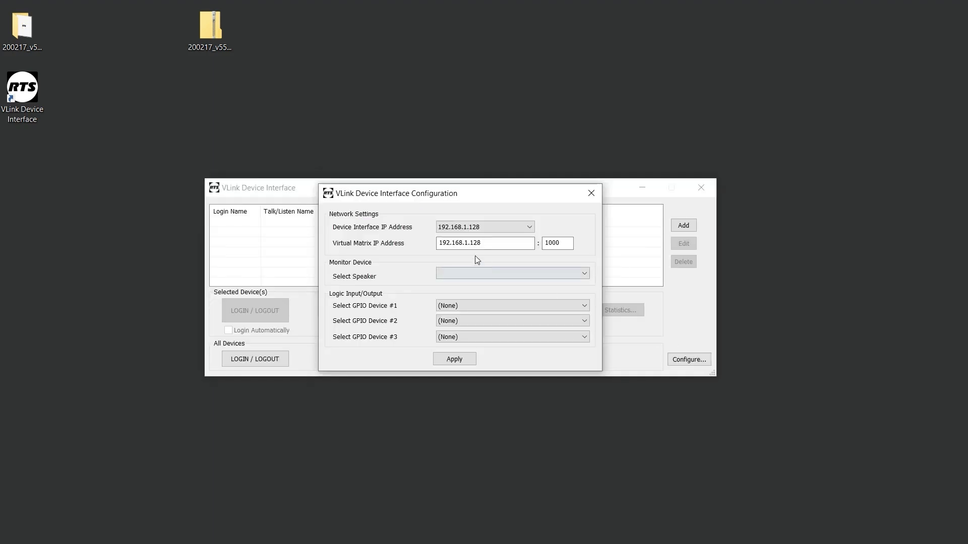
mouse_move(492, 243)
left_mouse_down()
mouse_move(436, 242)
mouse_move(488, 242)
left_mouse_up()
left_click(457, 359)
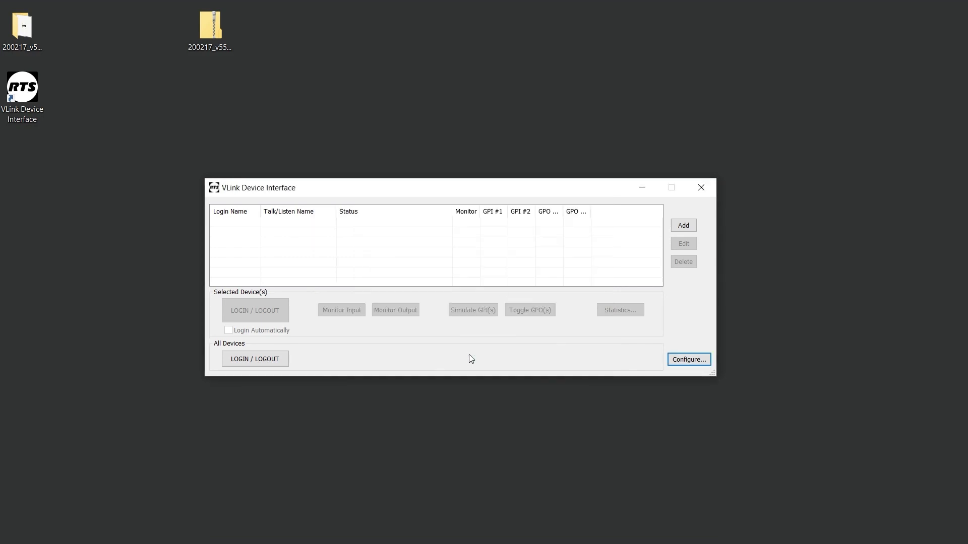